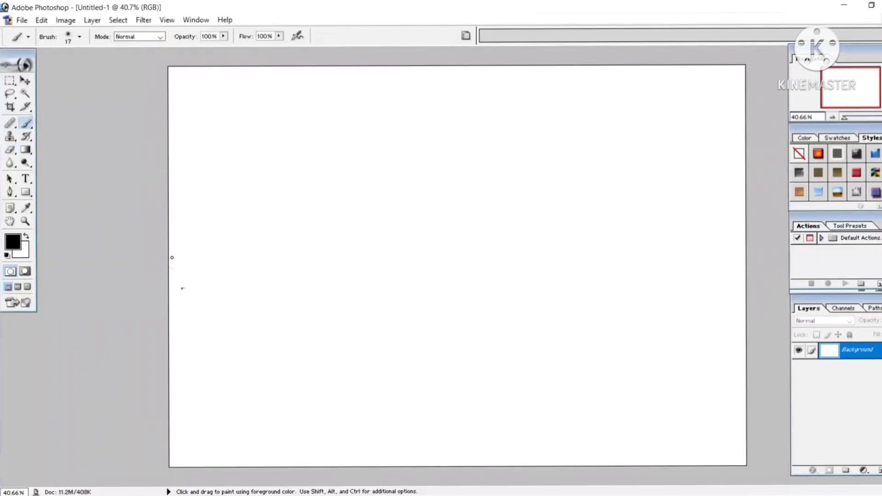
Step: Sketch the horizon, hills, palms, slender trees and field lines across the canvas with a thin black brush
left_click_drag(172, 257, 745, 256)
key("ctrl+z")
left_click_drag(168, 297, 172, 296)
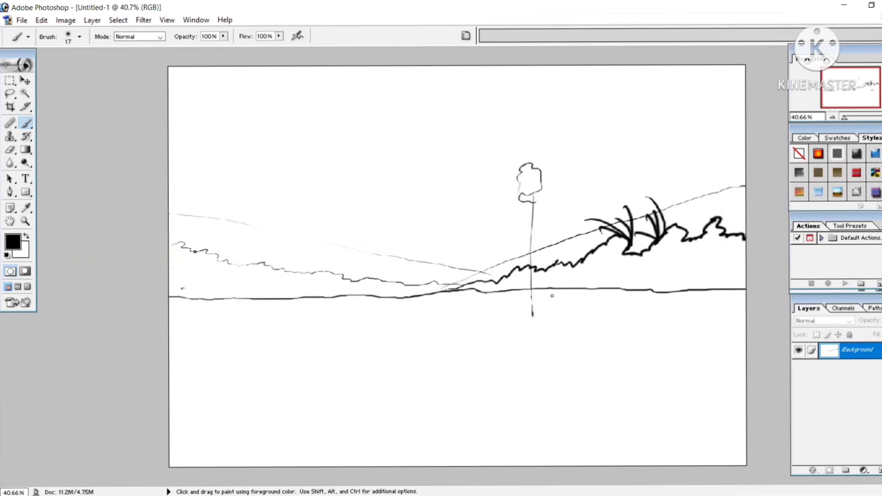
left_click_drag(435, 317, 740, 301)
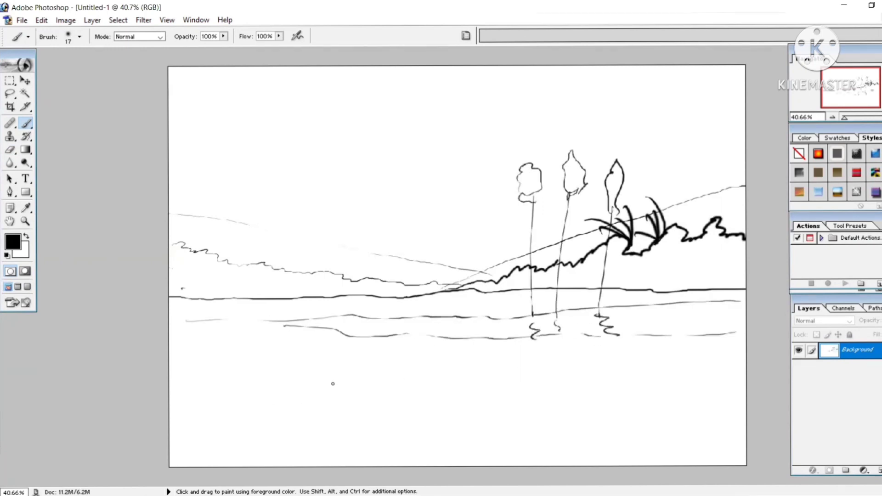
Step: Sketch a large foreground tree with an irregular crown and straight trunk, and add the foreground ground line
mouse_move(259, 190)
left_mouse_down()
mouse_move(294, 91)
mouse_move(351, 100)
left_mouse_up()
left_click_drag(364, 93, 450, 163)
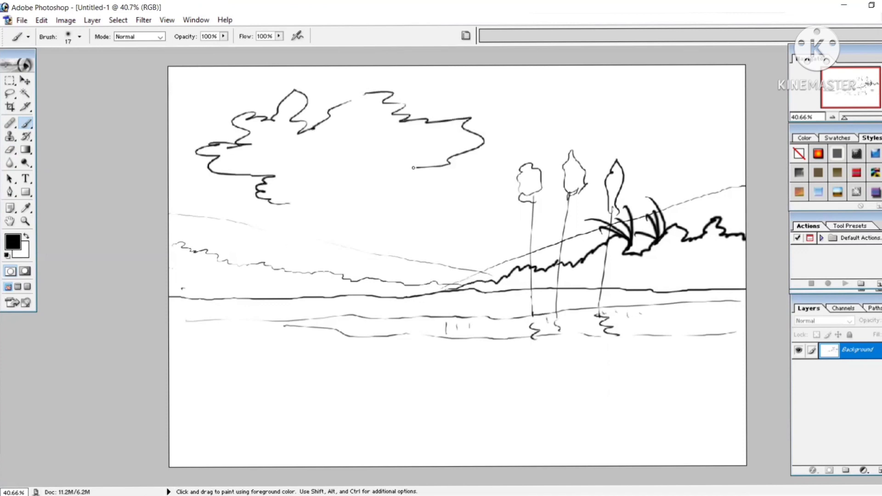
mouse_move(359, 259)
left_mouse_down()
mouse_move(361, 434)
mouse_move(398, 432)
left_mouse_up()
left_click_drag(394, 457, 605, 419)
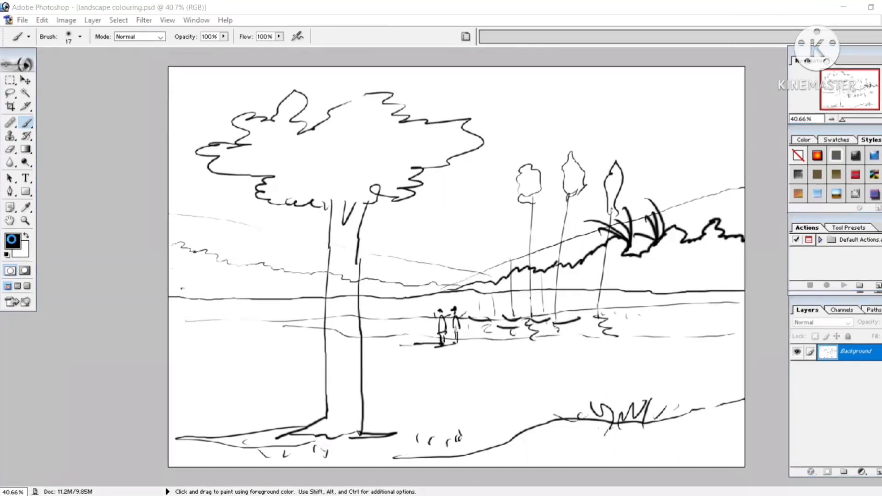
Step: Paint the uppermost sky band in very dark blue 0B0346 with a soft 147-pixel brush
left_click(12, 239)
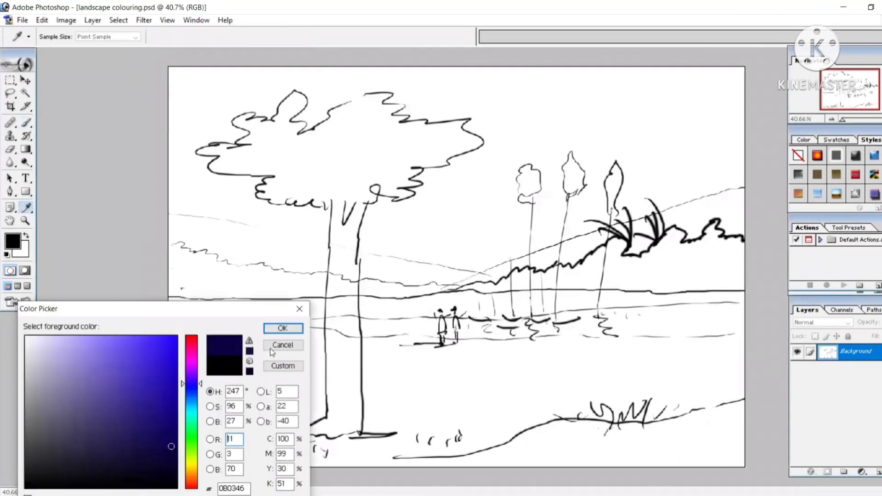
key("Return")
key("b")
left_click(80, 37)
left_click_drag(78, 70, 79, 70)
mouse_move(179, 80)
left_mouse_down()
mouse_move(527, 80)
mouse_move(317, 66)
mouse_move(143, 70)
mouse_move(480, 72)
left_mouse_up()
Step: Choose a brighter deep blue, paint the sky down to the tree crown, and blend it at 53% opacity
left_click(13, 241)
left_click(167, 401)
left_click(168, 386)
left_click(290, 329)
mouse_move(183, 104)
left_mouse_down()
mouse_move(723, 108)
mouse_move(628, 95)
mouse_move(203, 112)
mouse_move(732, 123)
mouse_move(521, 120)
mouse_move(337, 134)
mouse_move(209, 118)
left_mouse_up()
left_click_drag(224, 36, 199, 50)
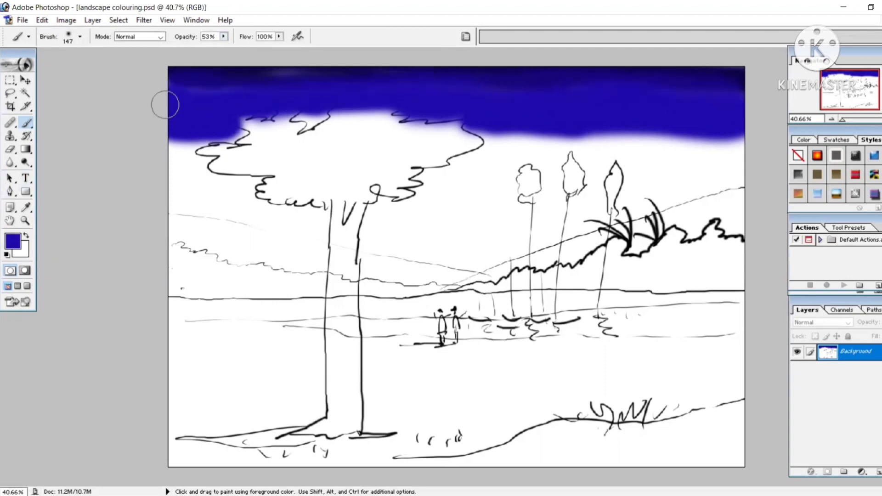
Step: Paint the middle sky around the tree in lighter blue 503BEF, then blend its upper edge at 19% opacity
left_click(11, 249)
left_click(140, 345)
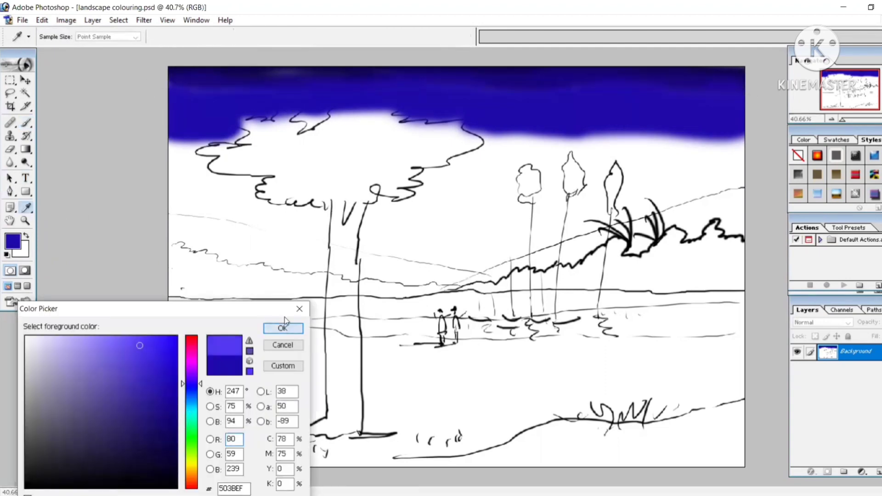
left_click(283, 328)
left_click_drag(177, 154, 236, 146)
left_click_drag(223, 37, 251, 50)
mouse_move(492, 155)
left_mouse_down()
mouse_move(554, 151)
mouse_move(502, 147)
mouse_move(523, 174)
mouse_move(729, 172)
left_mouse_up()
mouse_move(597, 184)
left_mouse_down()
mouse_move(202, 217)
mouse_move(165, 170)
mouse_move(313, 194)
mouse_move(725, 211)
left_mouse_up()
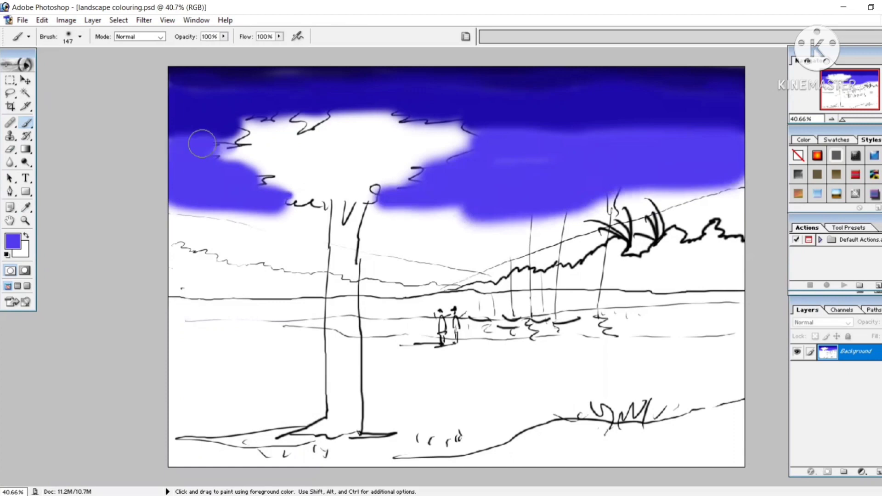
mouse_move(224, 41)
left_mouse_down()
mouse_move(193, 110)
mouse_move(203, 124)
mouse_move(200, 51)
left_mouse_up()
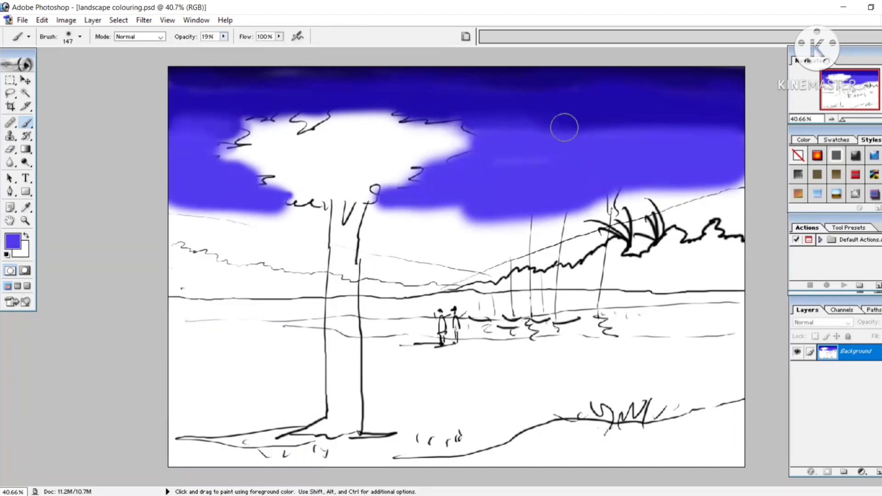
Step: Switch the foreground color to white and paint along the sky's lower edge beside the tree at 100% opacity
left_click(27, 236)
left_click(14, 242)
left_click(283, 328)
left_click_drag(181, 210, 310, 213)
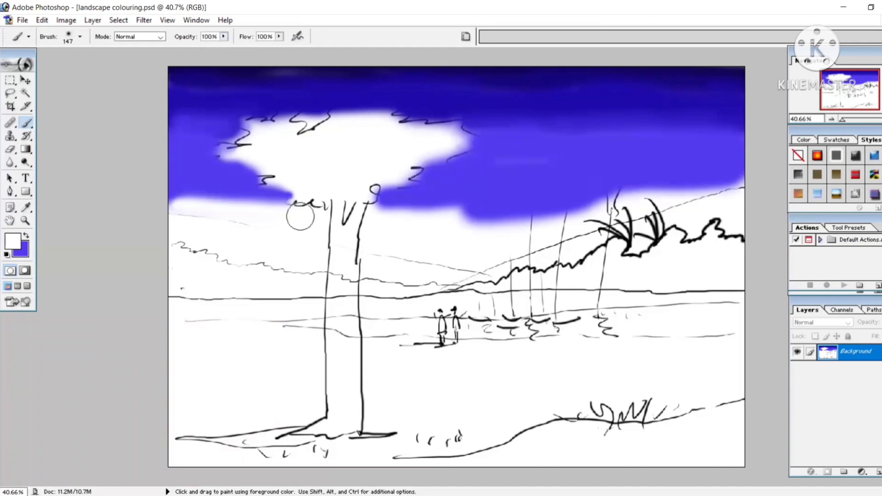
Step: Swap back to the blue and paint the lower sky on both sides of the trunk at reduced opacity, such as 33%
mouse_move(224, 37)
left_mouse_down()
mouse_move(187, 49)
mouse_move(211, 49)
left_mouse_up()
left_click(26, 235)
mouse_move(184, 211)
left_mouse_down()
mouse_move(228, 197)
mouse_move(400, 219)
mouse_move(524, 248)
left_mouse_up()
left_click_drag(224, 37, 237, 49)
mouse_move(473, 220)
left_mouse_down()
mouse_move(620, 192)
mouse_move(608, 195)
mouse_move(707, 190)
left_mouse_up()
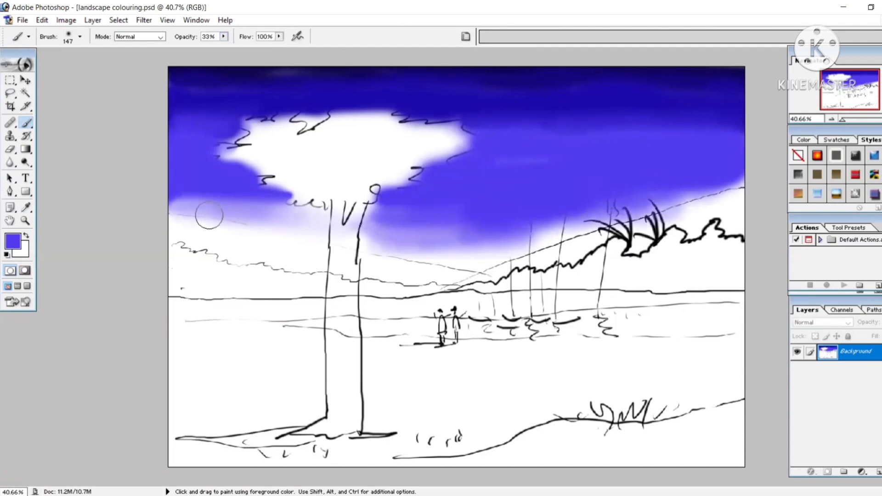
left_click_drag(210, 223, 356, 245)
left_click_drag(179, 207, 306, 201)
Step: Brush faint white cloud streaks across the middle and lower sky at 13% opacity
left_click_drag(223, 37, 213, 49)
mouse_move(445, 217)
left_mouse_down()
mouse_move(594, 205)
mouse_move(452, 196)
mouse_move(447, 173)
mouse_move(717, 176)
left_mouse_up()
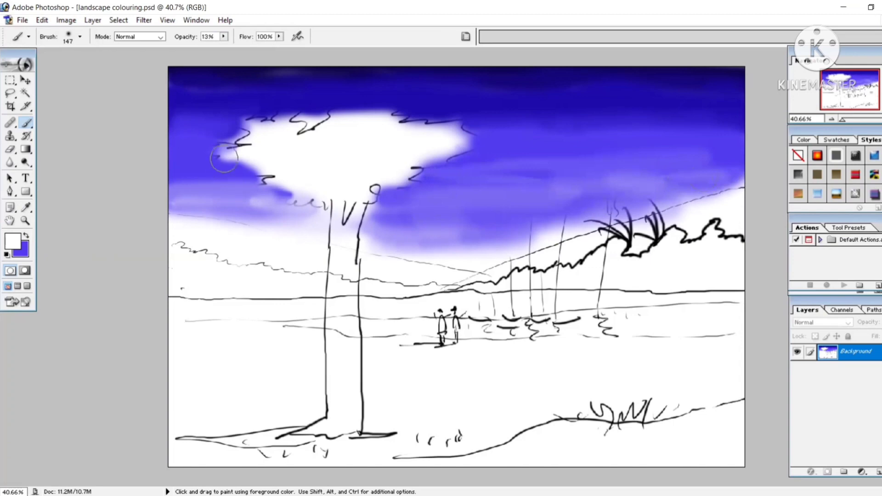
left_click_drag(218, 159, 184, 161)
left_click_drag(552, 131, 736, 134)
mouse_move(359, 240)
left_mouse_down()
mouse_move(302, 225)
mouse_move(419, 183)
mouse_move(404, 221)
mouse_move(585, 239)
mouse_move(701, 188)
left_mouse_up()
mouse_move(583, 206)
left_mouse_down()
mouse_move(538, 163)
mouse_move(650, 195)
left_mouse_up()
Step: Blend the lowest part of the sky softly over the hill outlines on both sides of the valley
mouse_move(173, 228)
left_mouse_down()
mouse_move(349, 263)
mouse_move(572, 278)
left_mouse_up()
left_click(225, 38)
left_click_drag(224, 48, 231, 49)
mouse_move(483, 269)
left_mouse_down()
mouse_move(706, 216)
mouse_move(720, 223)
mouse_move(486, 267)
mouse_move(721, 205)
left_mouse_up()
left_click(224, 37)
Step: Choose a dark green and paint the distant hills from the canvas's left edge past the tree trunk
left_click(13, 239)
left_click(192, 425)
left_click_drag(168, 436, 166, 451)
left_click(282, 328)
left_click(224, 37)
left_click_drag(224, 49, 247, 49)
left_click(179, 235)
mouse_move(178, 258)
left_mouse_down()
mouse_move(324, 281)
mouse_move(474, 289)
left_mouse_up()
left_click(287, 279)
mouse_move(284, 285)
left_mouse_down()
mouse_move(179, 283)
mouse_move(461, 290)
left_mouse_up()
Step: Paint the right-hand hills, bushes and palms in dark green with an 80-pixel brush at 100% opacity
left_click_drag(225, 39, 250, 48)
left_click(80, 37)
mouse_move(459, 287)
left_mouse_down()
mouse_move(611, 257)
mouse_move(648, 239)
mouse_move(676, 245)
mouse_move(643, 276)
mouse_move(730, 259)
mouse_move(665, 275)
mouse_move(734, 282)
mouse_move(639, 283)
mouse_move(624, 205)
mouse_move(631, 235)
mouse_move(613, 243)
left_mouse_up()
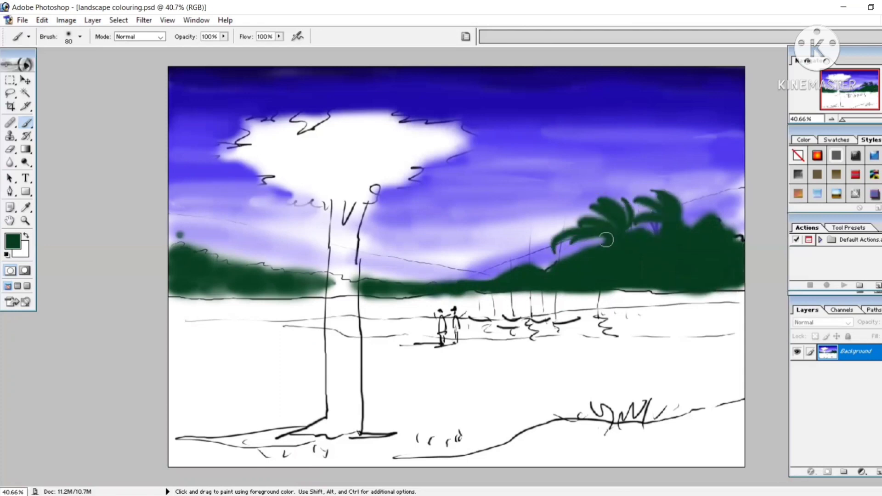
Step: Choose bright yellow and paint a horizontal field band directly below the hills, leaving the trunk blank
left_click(13, 240)
left_click(169, 465)
left_click(284, 328)
mouse_move(481, 285)
left_mouse_down()
mouse_move(648, 276)
mouse_move(610, 262)
mouse_move(719, 267)
mouse_move(430, 293)
mouse_move(666, 287)
left_mouse_up()
left_click_drag(170, 294, 368, 289)
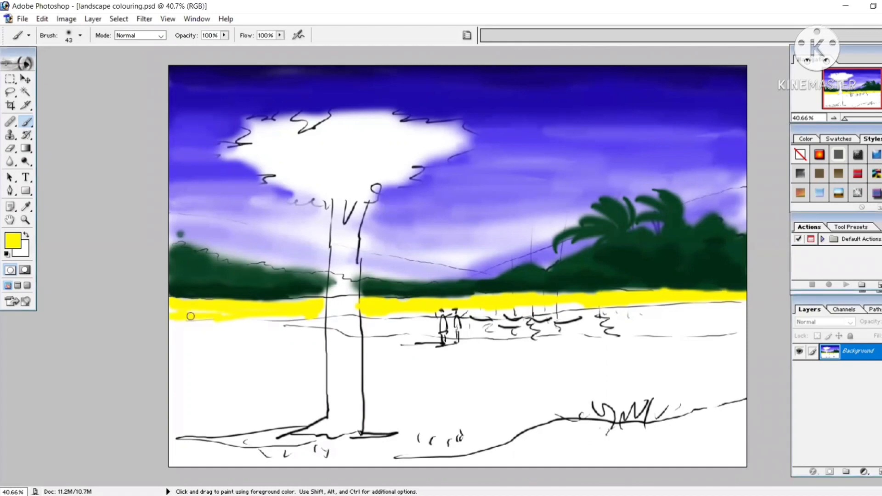
Step: Paint a bright yellow-green strip below the yellow band with a 71-pixel brush
left_click(13, 240)
mouse_move(192, 463)
left_mouse_down()
mouse_move(192, 441)
mouse_move(192, 457)
mouse_move(192, 450)
left_mouse_up()
left_click(290, 330)
left_click(79, 35)
mouse_move(179, 317)
left_mouse_down()
mouse_move(411, 317)
mouse_move(666, 304)
left_mouse_up()
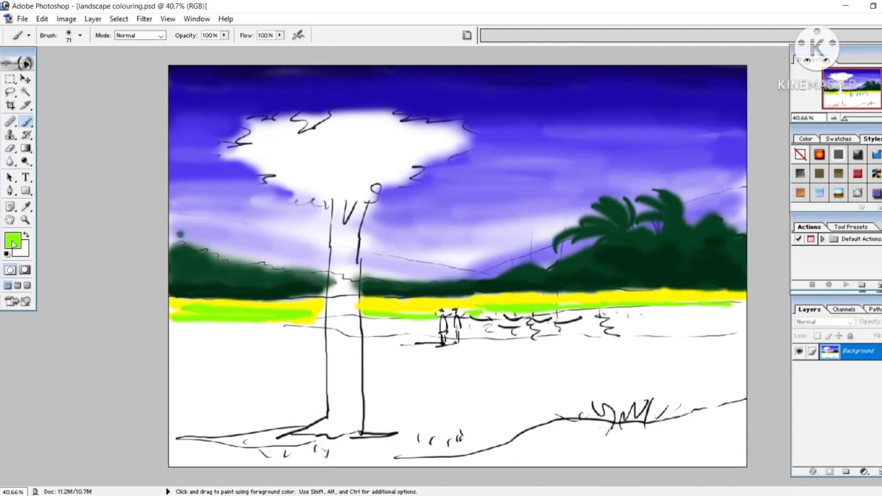
Step: Sample pale lavender from the sky and paint the water strip around the small figures, adding streaks at 37% opacity
left_click(15, 244)
left_click(257, 248)
left_click(285, 327)
left_click_drag(366, 325, 601, 323)
left_click_drag(585, 317, 679, 314)
left_click(224, 35)
left_click(188, 49)
left_click_drag(612, 325, 694, 324)
left_click_drag(488, 333, 551, 333)
left_click_drag(662, 322, 714, 320)
left_click_drag(714, 309, 742, 308)
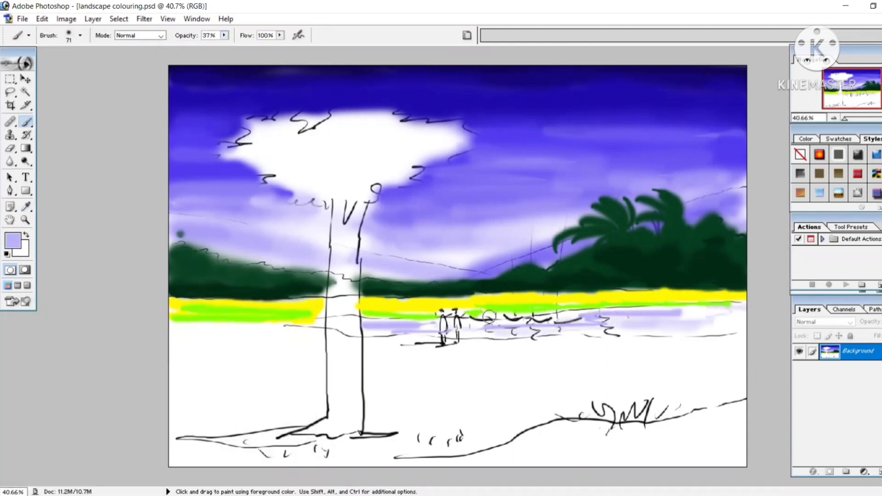
Step: Choose a medium green and paint the first field strokes below the bright green strip left of the trunk
left_click(10, 237)
left_click(191, 451)
left_click(171, 389)
left_click(288, 331)
left_click_drag(179, 326, 246, 327)
left_click_drag(193, 329, 265, 329)
Step: Set the brush opacity to 100% and paint the medium green band across the field below the water
left_click(224, 36)
left_click(265, 48)
left_click_drag(187, 330, 322, 336)
left_click_drag(280, 321, 168, 321)
left_click_drag(377, 341, 507, 341)
mouse_move(547, 336)
left_mouse_down()
mouse_move(741, 326)
mouse_move(633, 328)
left_mouse_up()
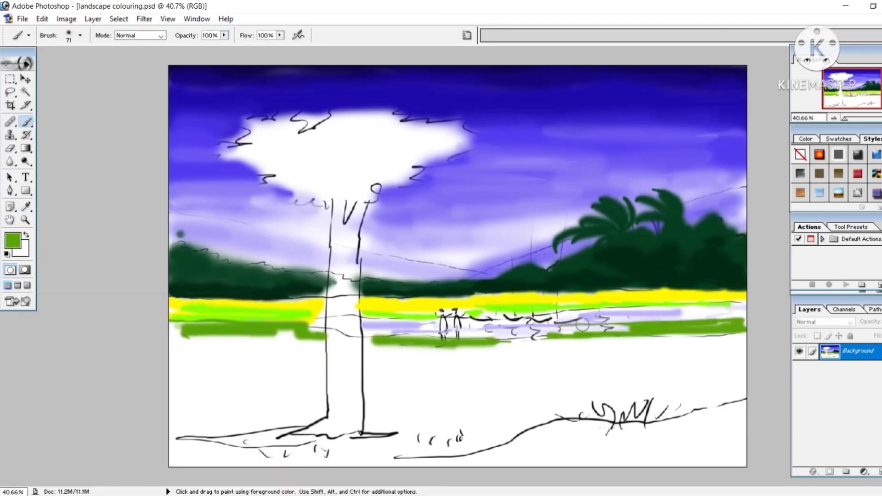
mouse_move(174, 330)
left_mouse_down()
mouse_move(330, 342)
mouse_move(698, 345)
left_mouse_up()
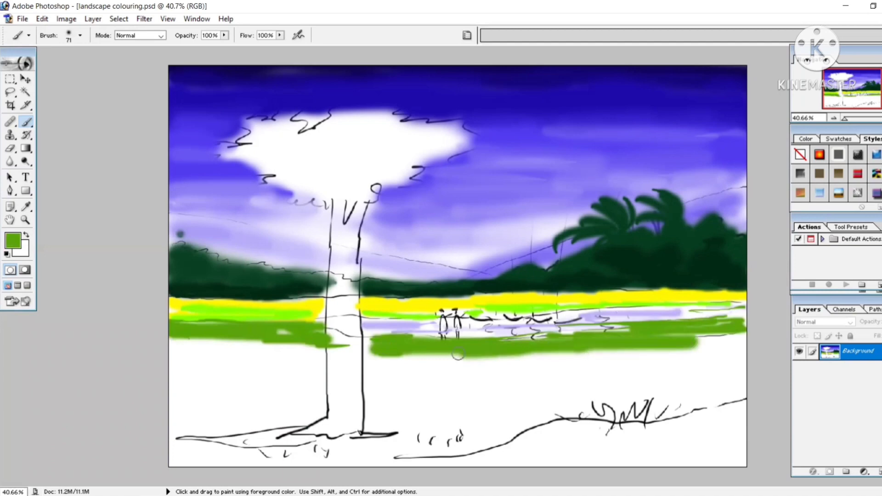
Step: Extend the medium green field downward, then blend its left upper edge at a lower brush opacity
left_click_drag(363, 354, 712, 345)
left_click_drag(487, 362, 732, 342)
left_click_drag(174, 344, 304, 352)
left_click(225, 35)
left_click_drag(265, 47, 248, 47)
left_click_drag(176, 316, 317, 319)
Step: Choose a darker green, enlarge the brush, and paint the middle ground down toward the foreground outline
left_click(15, 241)
left_click(169, 423)
left_click(284, 329)
left_click(80, 36)
left_click_drag(70, 67, 75, 67)
left_click_drag(183, 356, 296, 356)
left_click(224, 35)
left_click_drag(225, 48, 240, 47)
mouse_move(398, 382)
left_mouse_down()
mouse_move(492, 363)
mouse_move(476, 371)
mouse_move(547, 390)
mouse_move(698, 389)
mouse_move(363, 400)
mouse_move(312, 375)
mouse_move(305, 404)
mouse_move(238, 392)
mouse_move(354, 375)
mouse_move(391, 407)
mouse_move(466, 429)
mouse_move(429, 438)
left_mouse_up()
Step: Paint lighter green 58A407 streaks across the middle field, then sample a darker green and extend the lower field
left_click(21, 239)
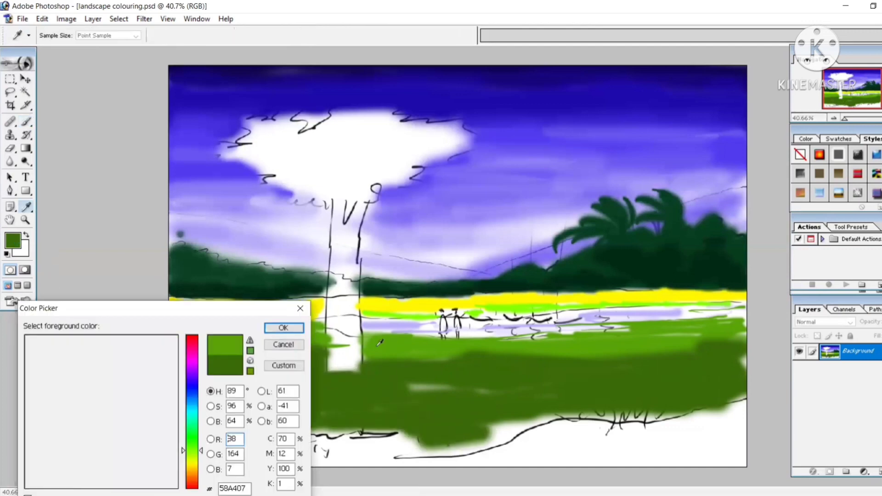
mouse_move(367, 367)
left_mouse_down()
mouse_move(735, 351)
mouse_move(744, 365)
left_mouse_up()
left_click(13, 240)
left_click(282, 329)
mouse_move(179, 425)
left_mouse_down()
mouse_move(734, 404)
mouse_move(408, 441)
left_mouse_up()
Step: Choose a very dark green and paint the foreground bank with grass blades using a 106-pixel brush
left_click(13, 240)
left_click(164, 452)
left_click(282, 327)
left_click(16, 243)
left_click(192, 387)
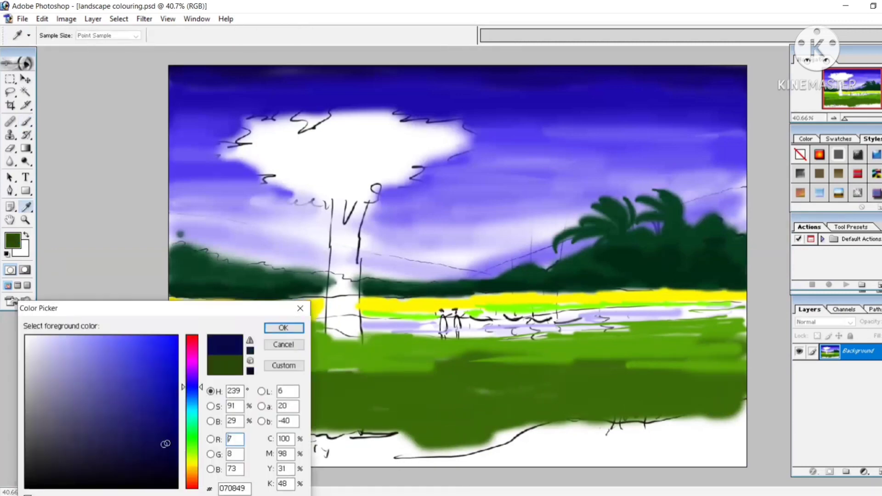
left_click(167, 453)
left_click(189, 449)
left_click(170, 466)
left_click(172, 447)
left_click(282, 327)
key("b")
mouse_move(335, 454)
left_mouse_down()
mouse_move(698, 445)
mouse_move(545, 455)
mouse_move(593, 453)
mouse_move(642, 408)
mouse_move(547, 465)
mouse_move(726, 465)
mouse_move(206, 462)
left_mouse_up()
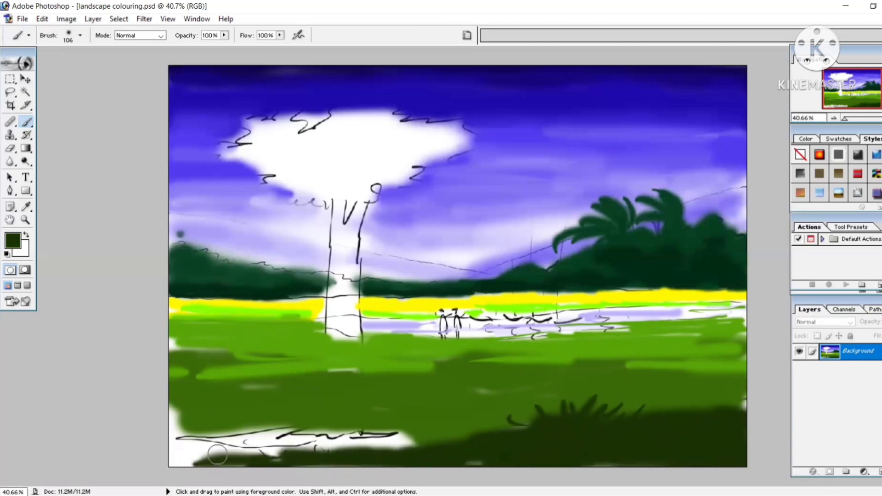
Step: Choose a mid-dark green and cover the white gap at the base of the large tree
left_click(12, 238)
left_click(164, 422)
left_click(285, 329)
left_click_drag(399, 441, 223, 423)
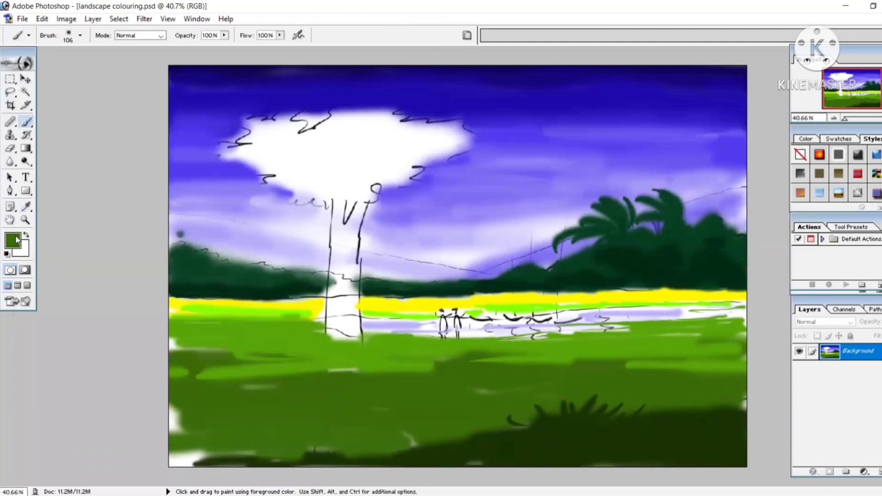
Step: Choose a deeper green and paint shadow strokes in the lower-left foreground
left_click(13, 240)
left_click(169, 446)
left_click(283, 327)
key("b")
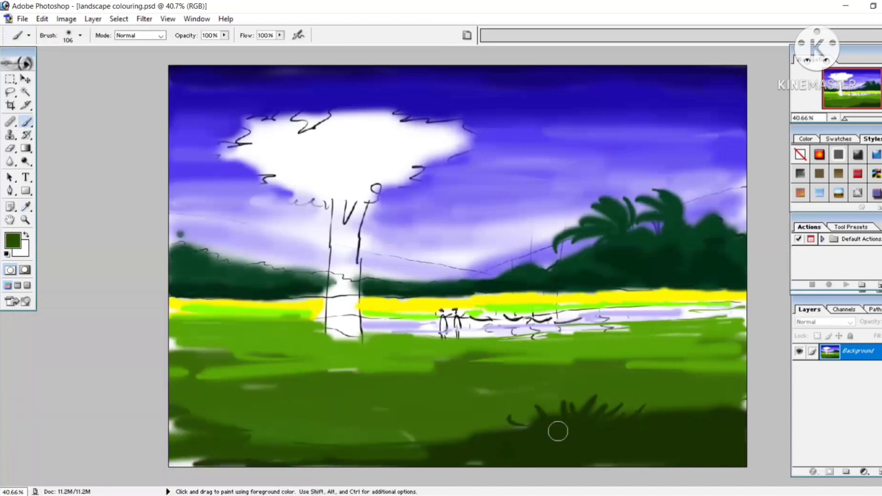
Step: Choose a very dark green and add more grass blades along the top of the right foreground bank
left_click(16, 241)
left_click(172, 442)
left_click(284, 328)
mouse_move(632, 414)
left_mouse_down()
mouse_move(639, 390)
mouse_move(614, 391)
left_mouse_up()
left_click_drag(553, 416, 550, 401)
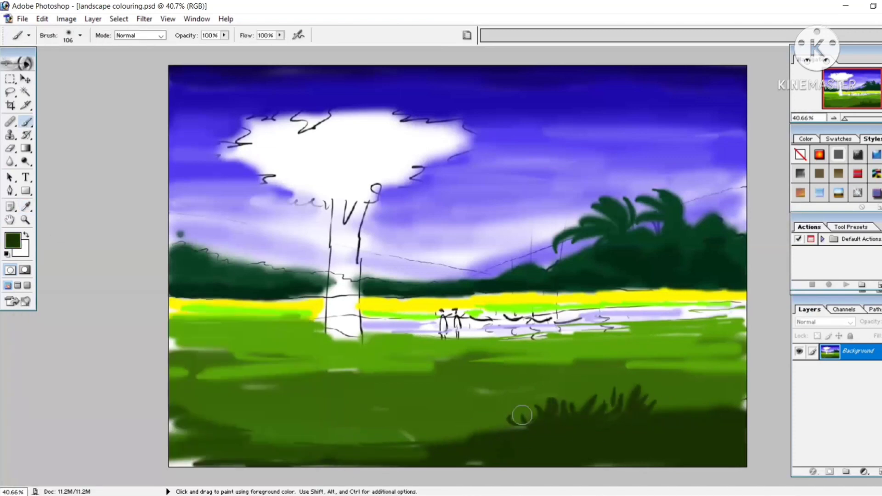
Step: Choose a bright yellow-green and paint the first foliage stroke at the top of the large tree's crown
left_click(12, 238)
left_click(177, 336)
left_click(283, 328)
left_click(12, 238)
left_click(284, 327)
key("b")
mouse_move(285, 115)
left_mouse_down()
mouse_move(322, 115)
mouse_move(291, 138)
mouse_move(317, 124)
mouse_move(390, 118)
left_mouse_up()
Step: Set the brush size to 41 pixels and fill the upper crown of the large tree with bright green foliage
left_click(81, 36)
left_click(81, 37)
left_click_drag(27, 69, 36, 69)
mouse_move(359, 116)
left_mouse_down()
mouse_move(424, 110)
mouse_move(413, 119)
left_mouse_up()
mouse_move(276, 130)
left_mouse_down()
mouse_move(230, 137)
mouse_move(216, 129)
left_mouse_up()
mouse_move(289, 110)
left_mouse_down()
mouse_move(319, 94)
mouse_move(416, 98)
mouse_move(390, 118)
left_mouse_up()
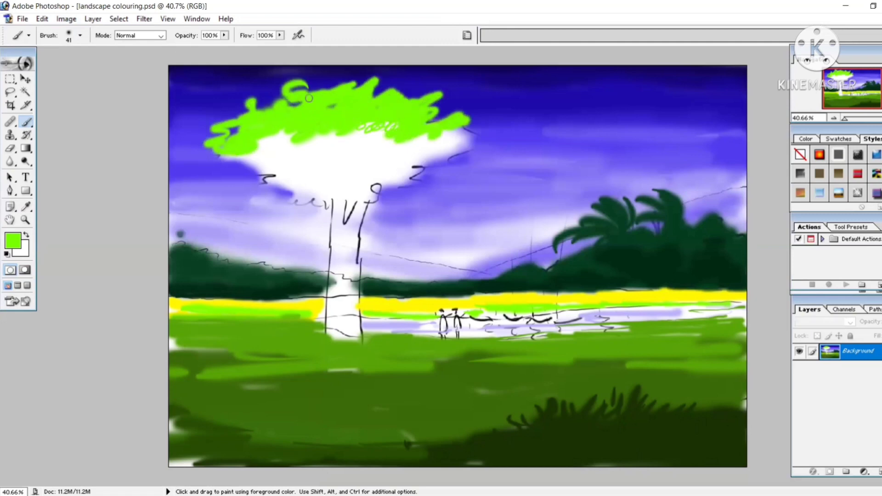
Step: Extend the crown's bright green lower edge, choose a medium green and fill the crown's middle with a 66-pixel brush
mouse_move(265, 123)
left_mouse_down()
mouse_move(262, 147)
mouse_move(362, 142)
mouse_move(464, 168)
mouse_move(484, 163)
left_mouse_up()
left_click(13, 240)
left_click(177, 396)
left_click(284, 328)
left_click(80, 35)
left_click_drag(45, 69, 52, 68)
mouse_move(244, 130)
left_mouse_down()
mouse_move(269, 170)
mouse_move(386, 142)
mouse_move(436, 158)
mouse_move(326, 144)
mouse_move(265, 180)
mouse_move(276, 207)
mouse_move(392, 156)
left_mouse_up()
Step: Set the brush opacity to 55% and blend medium green strokes into the upper part of the crown
left_click(224, 36)
left_click_drag(227, 48, 198, 47)
mouse_move(271, 118)
left_mouse_down()
mouse_move(312, 113)
mouse_move(396, 123)
left_mouse_up()
left_click_drag(301, 113, 395, 123)
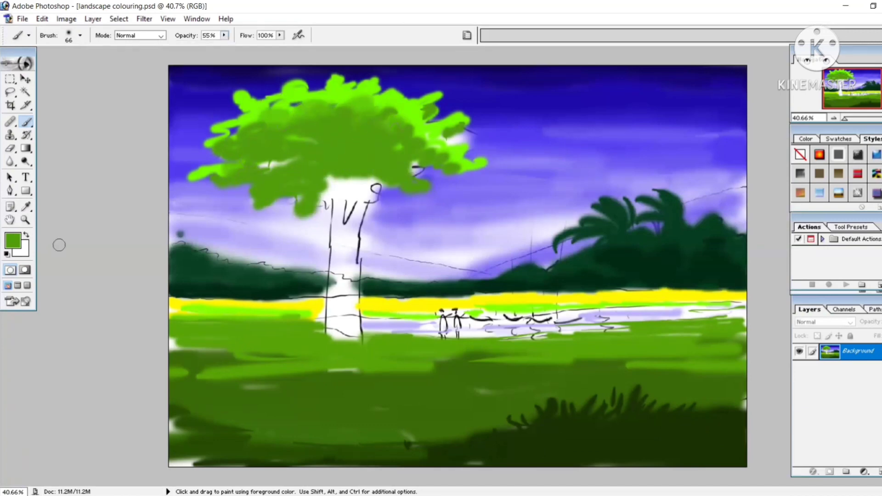
Step: Choose a deeper, purer green and paint the first shadow stroke in the lower crown
left_click(13, 241)
mouse_move(166, 423)
left_mouse_down()
mouse_move(124, 449)
mouse_move(98, 445)
left_mouse_up()
left_click_drag(192, 450, 192, 436)
left_click_drag(161, 429, 172, 410)
left_click(276, 327)
left_click_drag(299, 184, 340, 186)
Step: Set the brush opacity to 100% and paint deep green leaf clusters across the crown's lower middle and left side
left_click(223, 35)
left_click_drag(225, 48, 254, 47)
mouse_move(303, 184)
left_mouse_down()
mouse_move(394, 187)
mouse_move(301, 168)
mouse_move(236, 170)
mouse_move(404, 204)
mouse_move(388, 150)
left_mouse_up()
left_click_drag(310, 168, 363, 145)
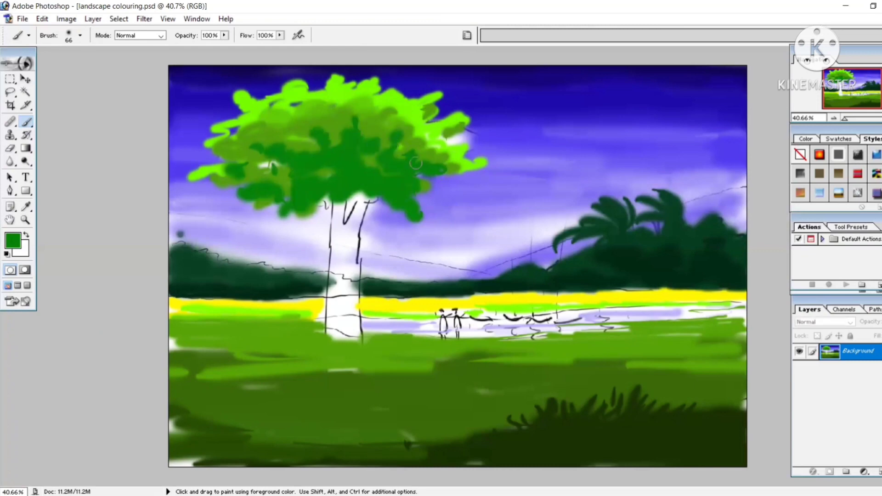
left_click_drag(264, 184, 225, 193)
left_click_drag(240, 170, 196, 168)
left_click_drag(241, 131, 260, 133)
Step: Choose a dark green and paint shadow foliage along the underside of the large tree's crown
left_click(13, 240)
left_click(174, 437)
left_click(284, 329)
left_click_drag(356, 187, 299, 212)
mouse_move(301, 191)
left_mouse_down()
mouse_move(286, 193)
mouse_move(420, 178)
left_mouse_up()
mouse_move(241, 183)
left_mouse_down()
mouse_move(271, 156)
mouse_move(257, 215)
mouse_move(325, 208)
left_mouse_up()
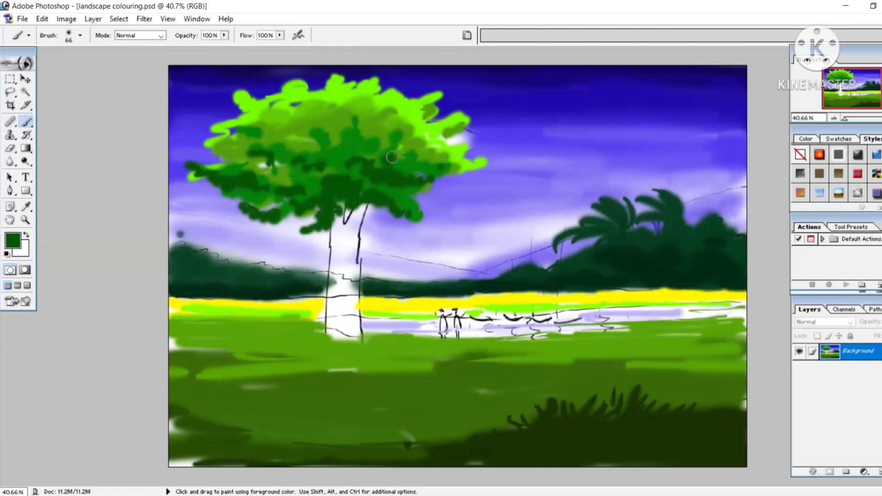
Step: Scatter small dark green leaf dabs over the middle, upper part and outer edges of the crown
left_click_drag(221, 137, 240, 134)
left_click_drag(294, 135, 322, 133)
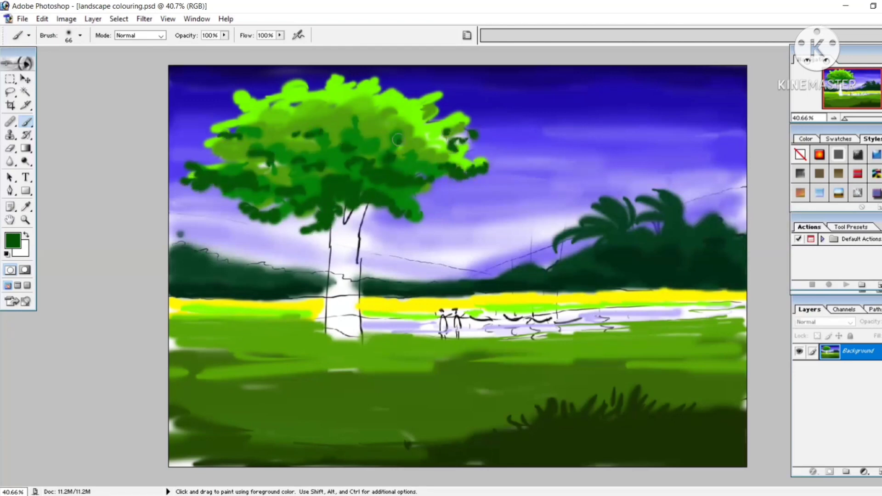
mouse_move(295, 178)
left_mouse_down()
mouse_move(276, 171)
mouse_move(404, 156)
mouse_move(361, 134)
left_mouse_up()
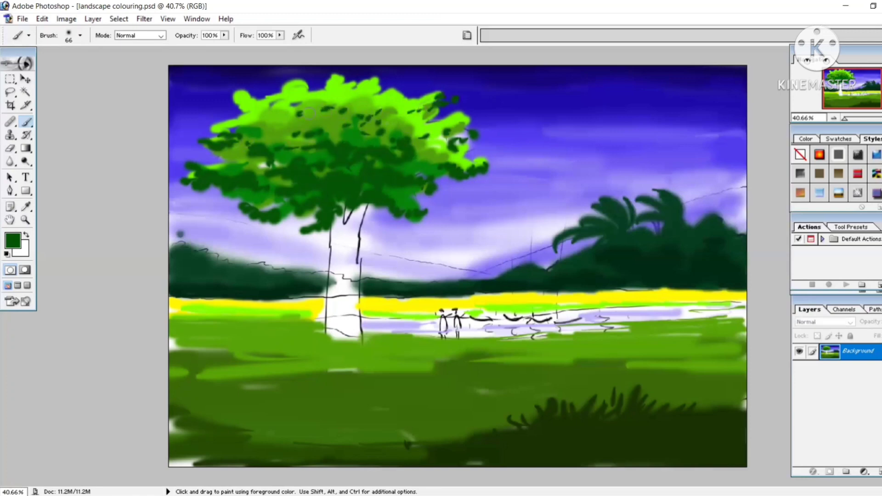
Step: Choose a bright orange-yellow and fill the large tree's trunk down to a spreading root base
left_click(13, 240)
left_click(191, 467)
left_click_drag(167, 368, 177, 338)
left_click(284, 328)
left_click_drag(340, 210, 335, 265)
mouse_move(341, 247)
left_mouse_down()
mouse_move(363, 207)
mouse_move(339, 365)
mouse_move(349, 358)
mouse_move(340, 413)
mouse_move(358, 417)
mouse_move(342, 441)
mouse_move(399, 440)
left_mouse_up()
Step: Paint orange-yellow branches forking from both sides of the upper trunk into the crown
left_click_drag(332, 276, 307, 195)
left_click_drag(317, 234, 290, 198)
left_click_drag(360, 264, 385, 193)
left_click_drag(377, 228, 403, 200)
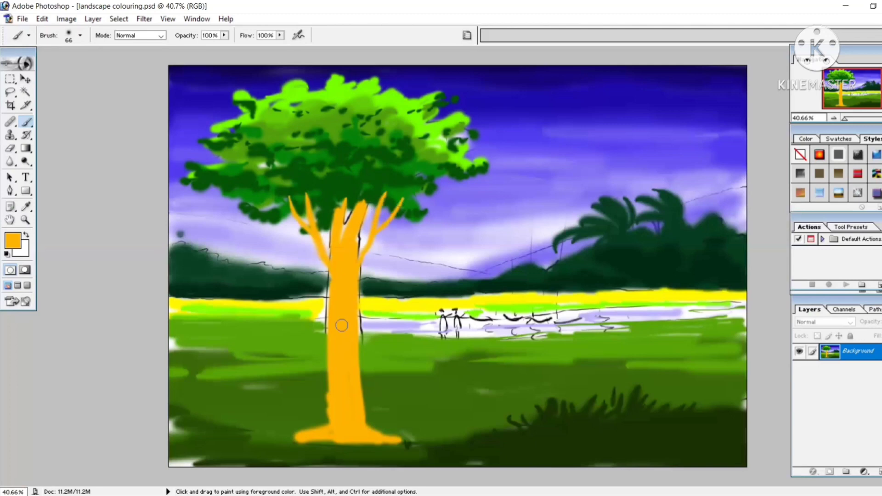
Step: Choose the brown #916807 and shade the trunk's left side and root base
left_click(15, 242)
left_click(172, 401)
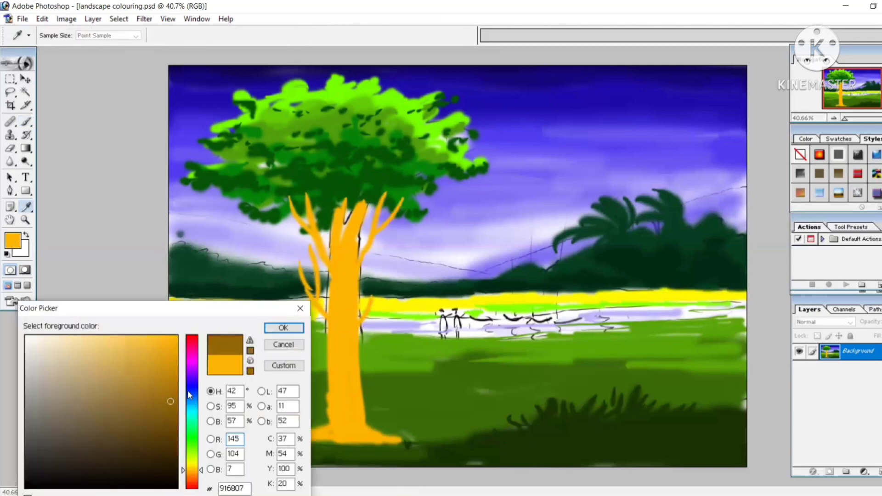
left_click(285, 329)
left_click_drag(337, 209, 329, 291)
mouse_move(354, 210)
left_mouse_down()
mouse_move(345, 238)
mouse_move(344, 193)
mouse_move(331, 344)
mouse_move(335, 404)
mouse_move(342, 372)
mouse_move(335, 433)
left_mouse_up()
mouse_move(328, 397)
left_mouse_down()
mouse_move(327, 422)
mouse_move(361, 445)
left_mouse_up()
left_click_drag(361, 444, 393, 442)
Step: Shade the side branches in brown and add brown streaks down the trunk at 44% opacity
left_click_drag(299, 269, 325, 316)
mouse_move(314, 289)
left_mouse_down()
mouse_move(310, 253)
mouse_move(384, 189)
left_mouse_up()
left_click_drag(377, 228, 402, 203)
mouse_move(335, 251)
left_mouse_down()
mouse_move(337, 308)
mouse_move(350, 274)
mouse_move(352, 402)
left_mouse_up()
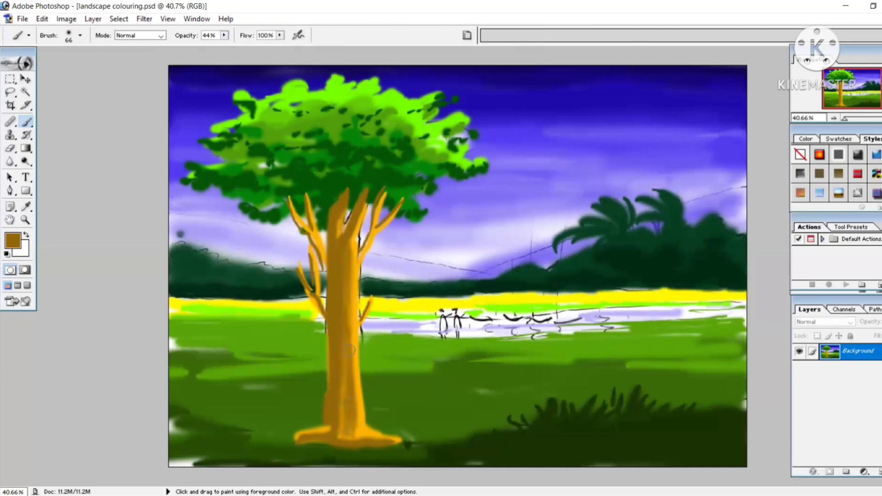
mouse_move(292, 195)
left_mouse_down()
mouse_move(314, 239)
mouse_move(322, 316)
left_mouse_up()
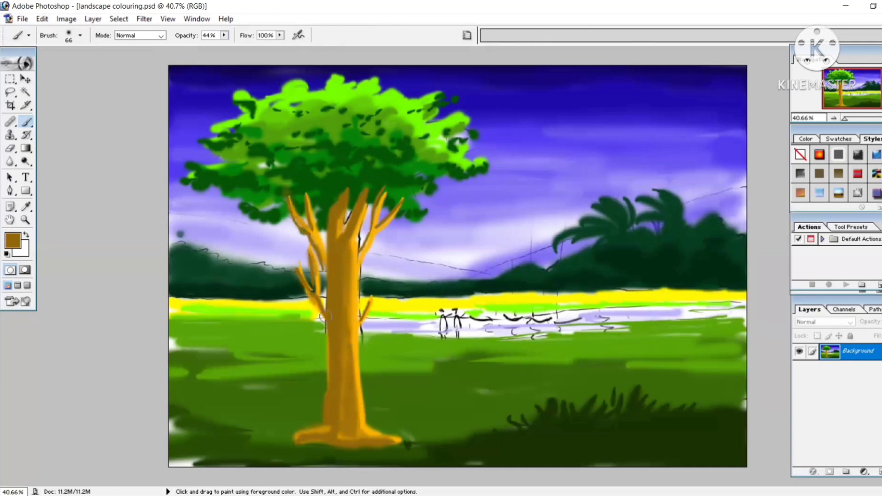
Step: Choose a darker brown, reduce the brush size and paint shadows on the upper trunk and its forks
left_click(12, 239)
left_click(284, 328)
left_click(12, 239)
left_click(284, 328)
left_click(80, 35)
left_click(30, 69)
left_click_drag(330, 205, 328, 269)
mouse_move(362, 190)
left_mouse_down()
mouse_move(344, 231)
mouse_move(328, 327)
left_mouse_up()
Step: Set the brush size to 51 pixels and darken the trunk's left edge, roots and left branches
left_click(80, 35)
left_click(43, 68)
left_click_drag(330, 259, 329, 410)
left_click_drag(303, 441, 380, 443)
left_click_drag(300, 203, 313, 248)
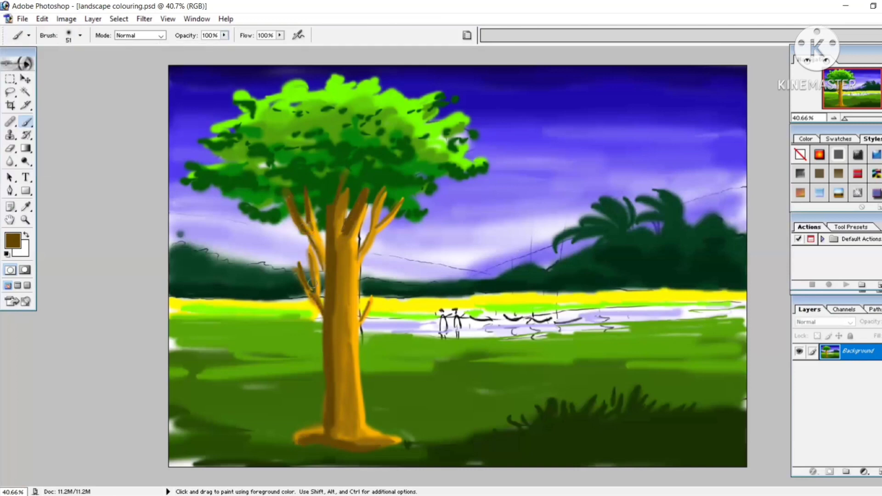
mouse_move(349, 442)
left_mouse_down()
mouse_move(377, 442)
mouse_move(276, 444)
left_mouse_up()
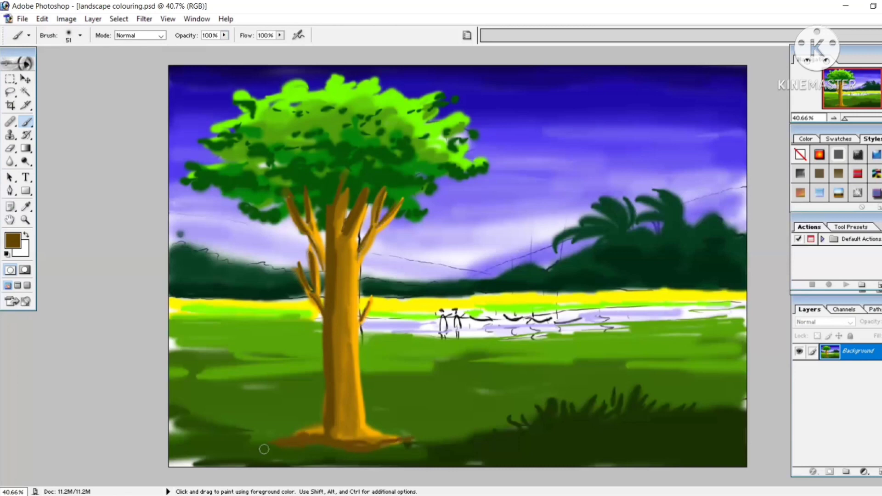
Step: Set the brush opacity to 44% and blend dark brown shading into the trunk and left branches
left_click(225, 36)
left_click_drag(334, 198, 337, 267)
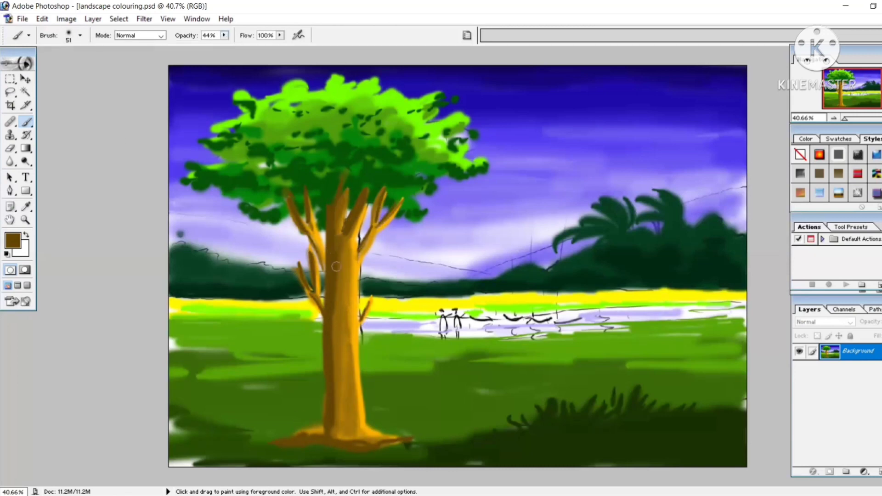
mouse_move(330, 385)
left_mouse_down()
mouse_move(327, 435)
mouse_move(341, 432)
left_mouse_up()
mouse_move(306, 220)
left_mouse_down()
mouse_move(322, 266)
mouse_move(320, 317)
left_mouse_up()
left_click_drag(315, 262, 312, 218)
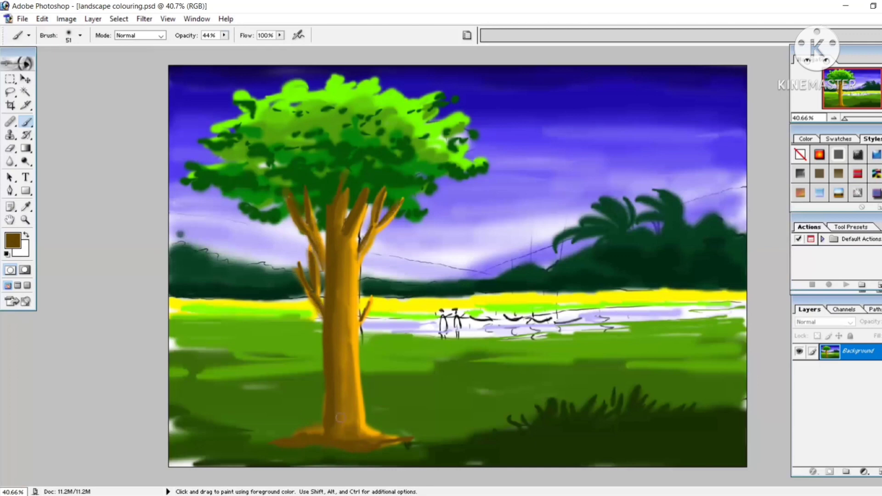
Step: Choose a very dark brown and draw fine bark lines on the trunk with a 9-pixel brush at 100% opacity
left_click(14, 240)
left_click(174, 483)
left_click(174, 442)
left_click(284, 329)
left_click(224, 35)
left_click_drag(225, 47, 258, 48)
left_click(80, 35)
double_click(19, 71)
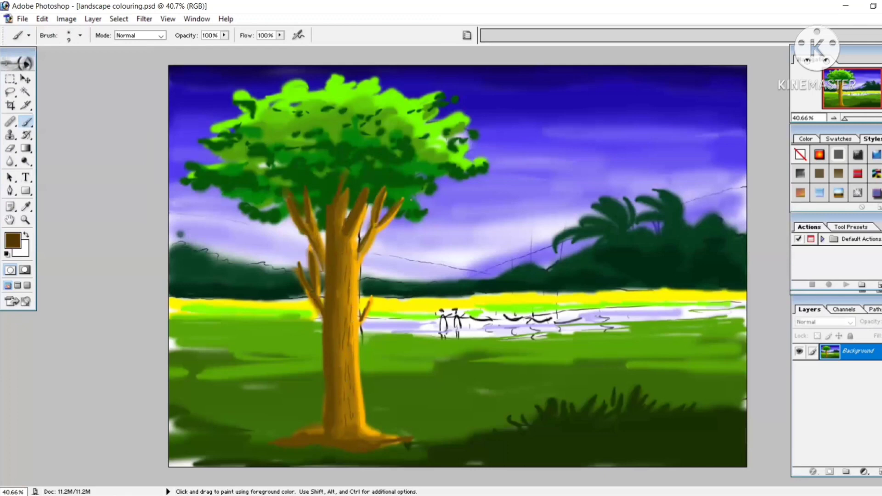
Step: Set the brush size to 22 pixels and draw thin dark brown twigs through the crown and beside the trunk
left_click(80, 36)
left_click_drag(22, 69, 26, 69)
left_click_drag(273, 167, 251, 125)
left_click_drag(266, 143, 235, 133)
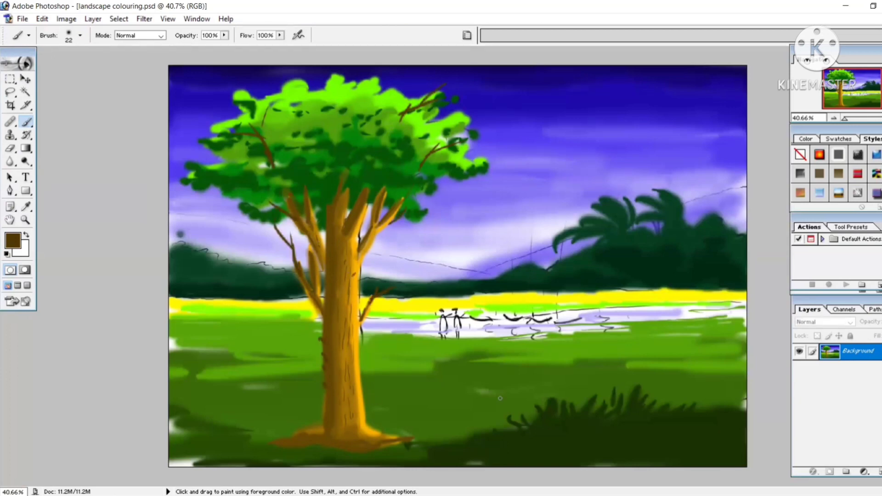
Step: Choose a very dark green, set the brush size to 48 pixels and add taller grass blades on the right foreground bank
left_click(14, 240)
left_click(171, 457)
left_click(285, 329)
left_click(80, 36)
left_click_drag(25, 69, 40, 69)
left_click_drag(543, 422, 524, 394)
left_click_drag(625, 405, 630, 391)
left_click_drag(471, 439, 457, 429)
left_click_drag(683, 407, 697, 387)
left_click_drag(604, 401, 607, 368)
Step: Paint dark green ground shadows around the tree's base and grass blades in the left foreground
mouse_move(334, 451)
left_mouse_down()
mouse_move(227, 458)
mouse_move(462, 427)
mouse_move(272, 434)
mouse_move(383, 449)
left_mouse_up()
left_click_drag(238, 419, 172, 419)
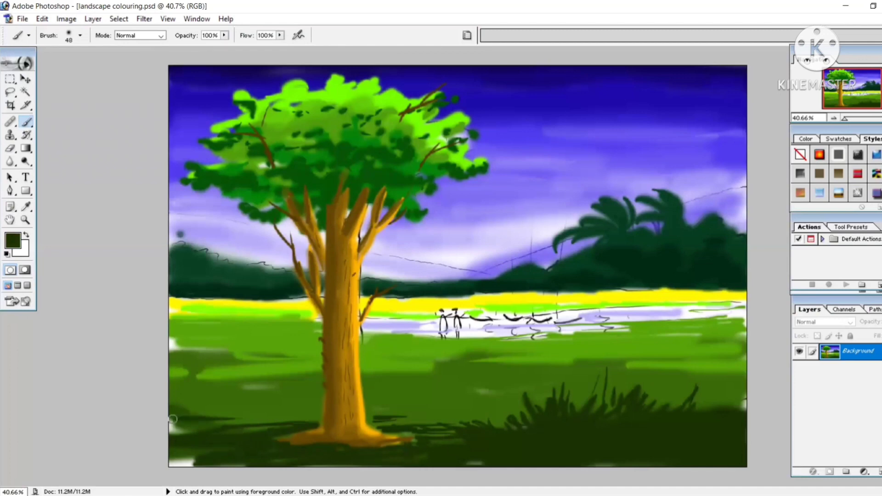
mouse_move(237, 432)
left_mouse_down()
mouse_move(239, 407)
mouse_move(209, 395)
left_mouse_up()
left_click_drag(260, 422, 265, 404)
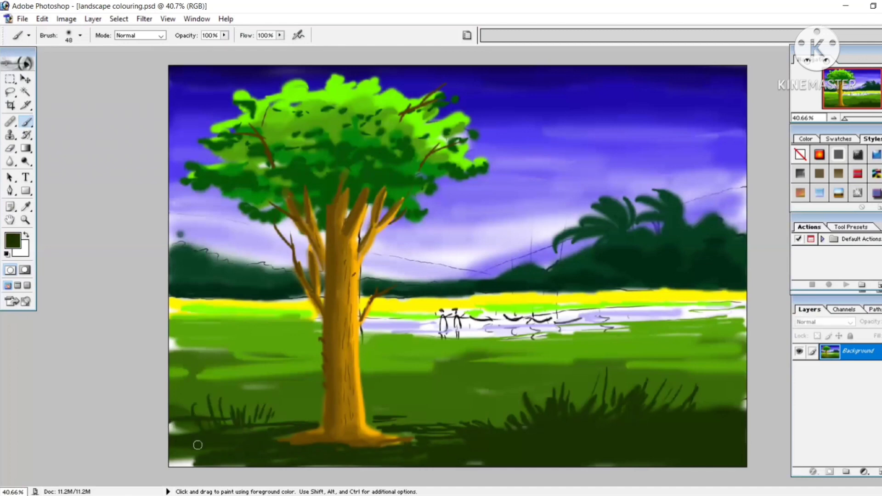
Step: Choose the dark blue #083C5C and dab faint distant palm crowns in the sky at 17% opacity
left_click(12, 240)
left_click(284, 328)
left_click(13, 240)
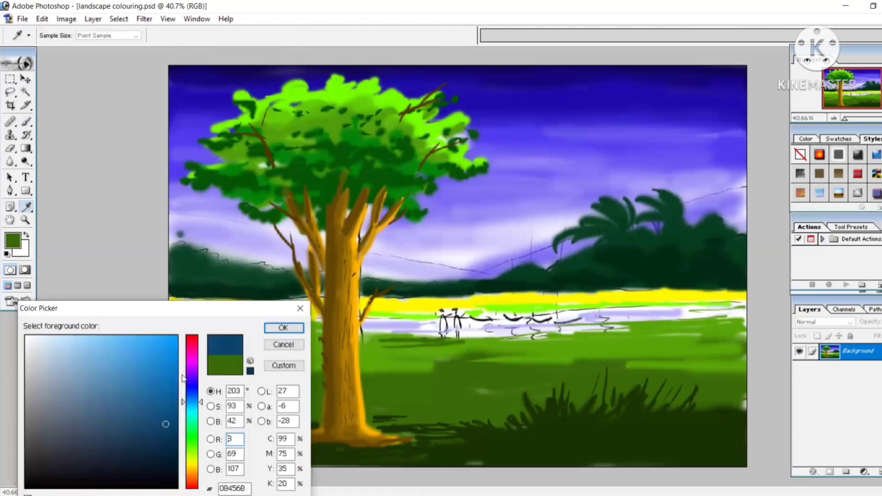
left_click(193, 421)
left_click(193, 401)
left_click(171, 358)
left_click(283, 327)
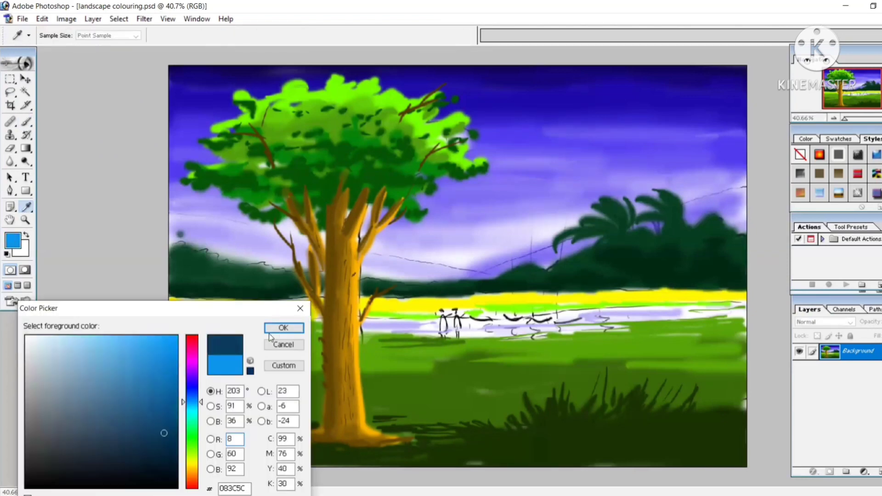
left_click(271, 331)
mouse_move(531, 220)
left_mouse_down()
mouse_move(533, 203)
mouse_move(560, 202)
mouse_move(561, 222)
left_mouse_up()
left_click_drag(523, 221, 531, 193)
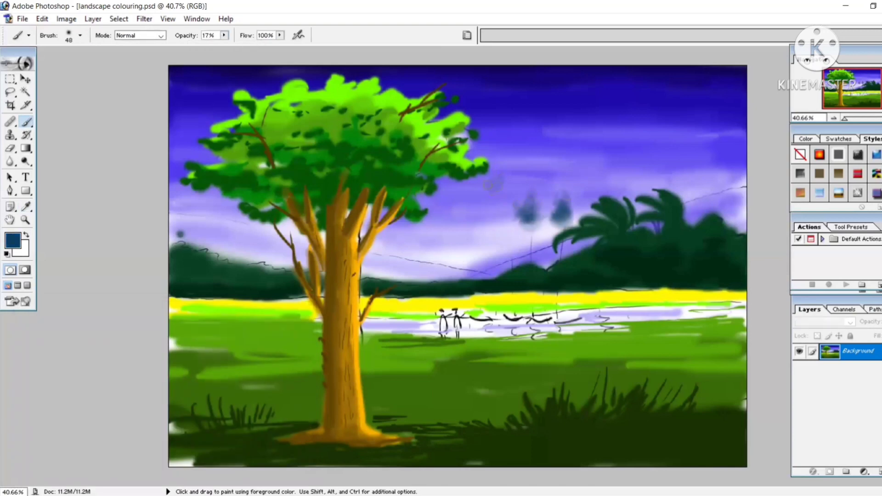
Step: Set the brush opacity to 100% and paint the crowns and slender trunks of three distant dark blue palms
left_click(13, 240)
left_click(282, 325)
key("3")
key("6")
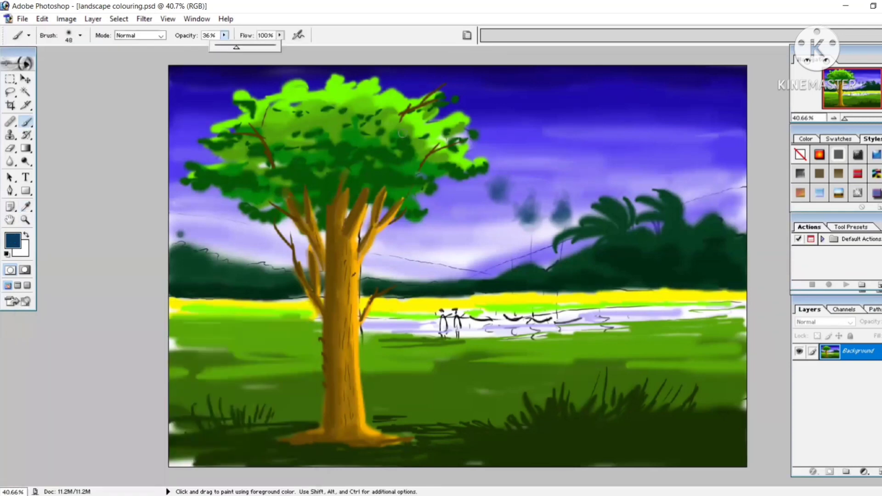
key("0")
left_click_drag(492, 214, 499, 181)
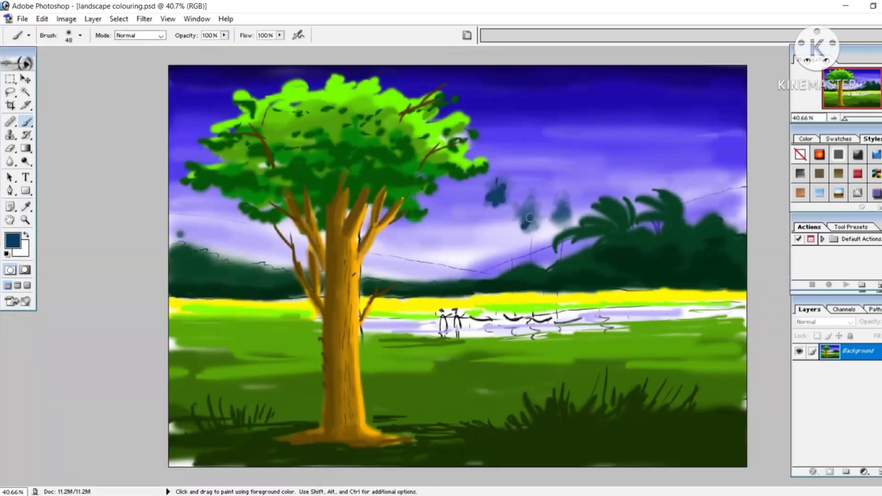
mouse_move(558, 225)
left_mouse_down()
mouse_move(567, 214)
mouse_move(554, 312)
left_mouse_up()
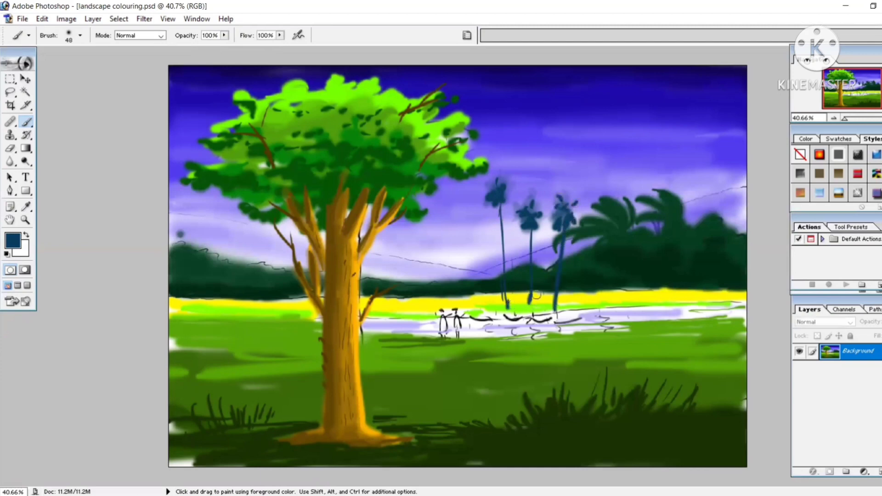
Step: Draw short upright strokes along the water's edge with a 13-pixel brush at 100% opacity
key("3")
key("7")
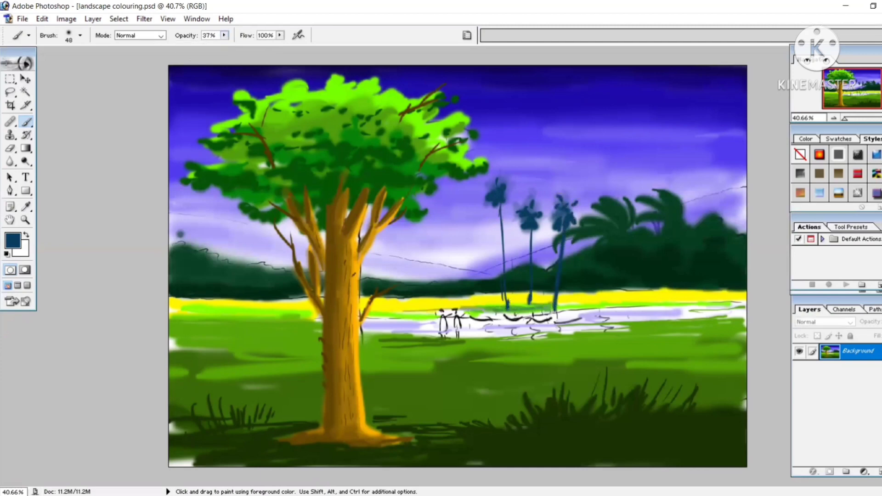
left_click(224, 35)
left_click_drag(224, 48, 264, 48)
left_click(80, 36)
left_click_drag(21, 72, 19, 72)
left_click_drag(432, 319, 433, 327)
left_click_drag(598, 309, 597, 322)
Step: Choose black and redraw the boat outlines on the water with heavier lines
left_click(16, 241)
left_click(177, 489)
left_click(283, 329)
left_click_drag(474, 316, 510, 318)
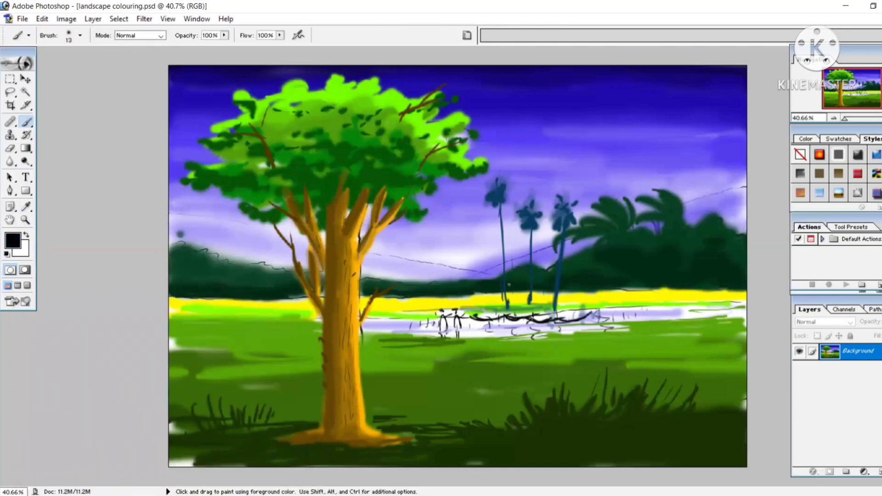
Step: Pick the field's medium green and paint thin bank lines along the water with a 20-pixel brush
left_click(14, 240)
left_click(395, 376)
left_click(283, 329)
left_click(80, 35)
left_click_drag(18, 71, 20, 71)
left_click_drag(365, 317, 436, 318)
left_click_drag(594, 314, 691, 308)
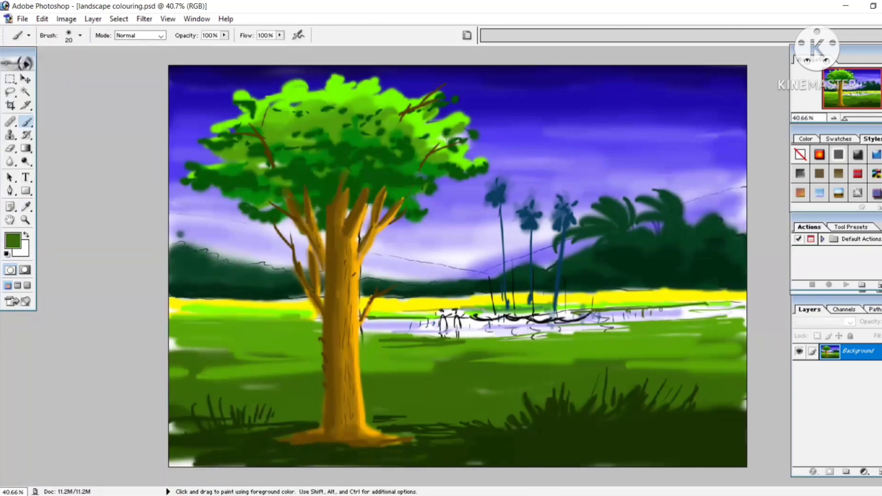
Step: Set the brush size to 40 pixels and paint thin green streaks across the field just below the water
left_click(80, 37)
left_click_drag(23, 70, 35, 69)
left_click_drag(515, 345, 592, 339)
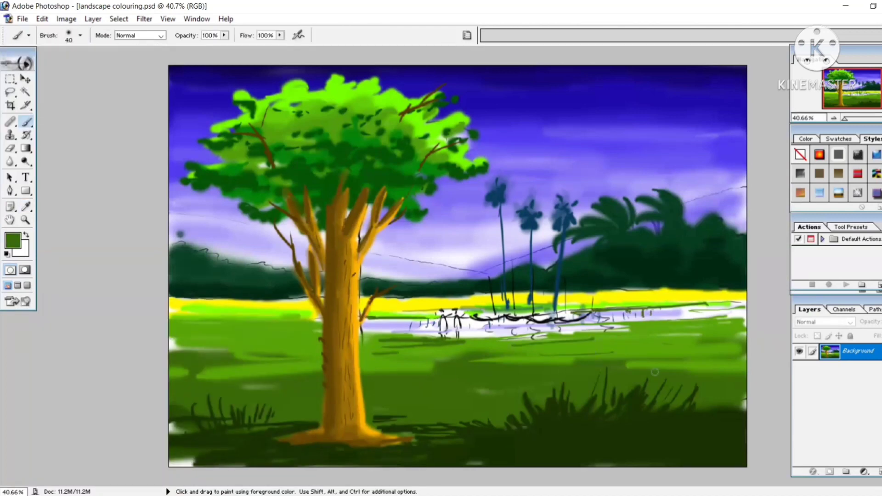
Step: Choose a very dark green, set the brush size to 80 pixels and try a shadow stroke on the middle field
left_click(17, 243)
left_click(169, 458)
left_click(279, 329)
left_click(80, 35)
left_click_drag(35, 70, 60, 70)
left_click_drag(468, 392, 504, 393)
key("ctrl+z")
Step: Set the brush opacity to 56% and paint dark green horizontal shadow streaks across the middle field
left_click(225, 36)
left_click_drag(226, 47, 197, 48)
left_click_drag(528, 377, 664, 369)
left_click_drag(713, 379, 669, 381)
left_click_drag(483, 389, 379, 392)
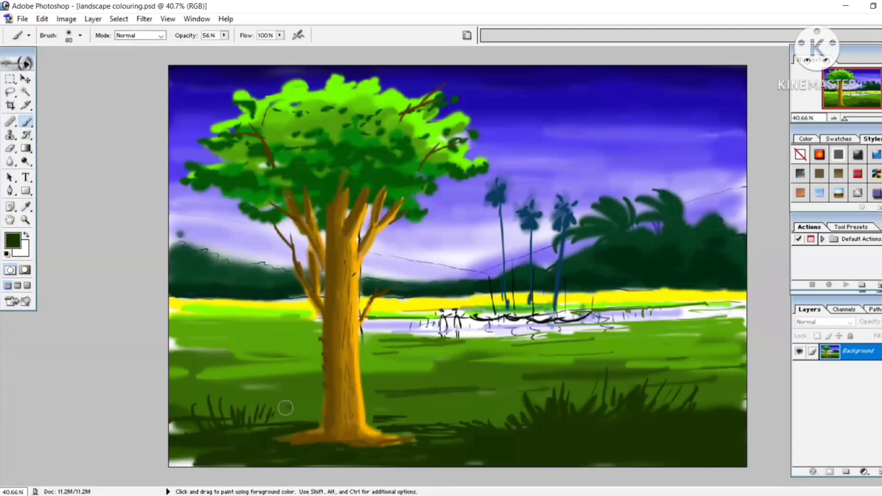
Step: Paint dark green shadow streaks across the lower field on both sides of the tree trunk
left_click_drag(292, 408, 224, 408)
left_click_drag(454, 418, 368, 419)
left_click_drag(171, 397, 313, 403)
Step: Choose red, set the brush size to 15 pixels and color the clothes of the left figure by the water
left_click(13, 240)
left_click(191, 340)
left_click(283, 329)
left_click(79, 35)
key("Return")
mouse_move(442, 317)
left_mouse_down()
mouse_move(444, 327)
mouse_move(458, 327)
left_mouse_up()
Step: Color the right figure's clothes blue and select black for the dark details of the two small figures
left_click(12, 239)
left_click(189, 389)
left_click(284, 329)
left_click(13, 240)
left_click(115, 477)
left_click(283, 329)
Step: Choose bright red, set the brush opacity to 100% and dab small flowers above the dark foreground grass clump
left_click(13, 240)
left_click(177, 336)
left_click(284, 329)
left_click_drag(224, 36, 250, 45)
left_click(587, 367)
left_click_drag(569, 375, 568, 384)
left_click_drag(553, 365, 553, 373)
left_click_drag(534, 375, 533, 381)
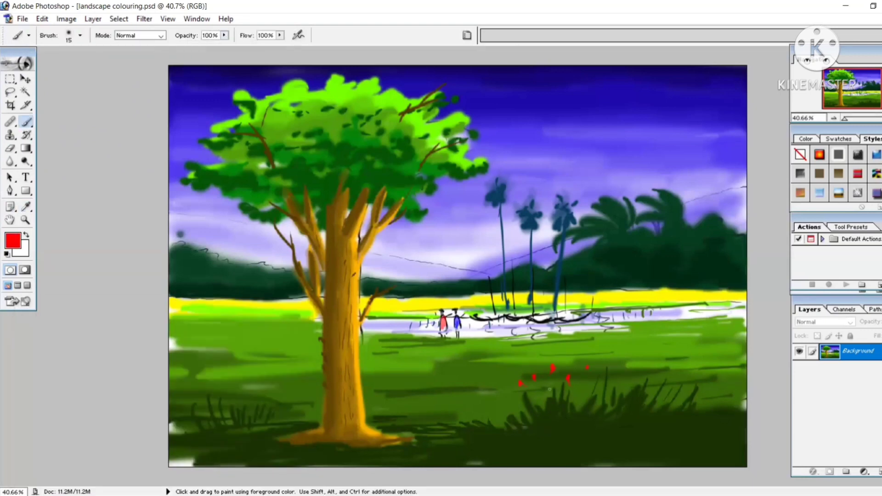
Step: Choose black and paint thin stems from the red flowers down to the foreground grass clump
left_click(12, 239)
left_click(115, 477)
left_click(283, 328)
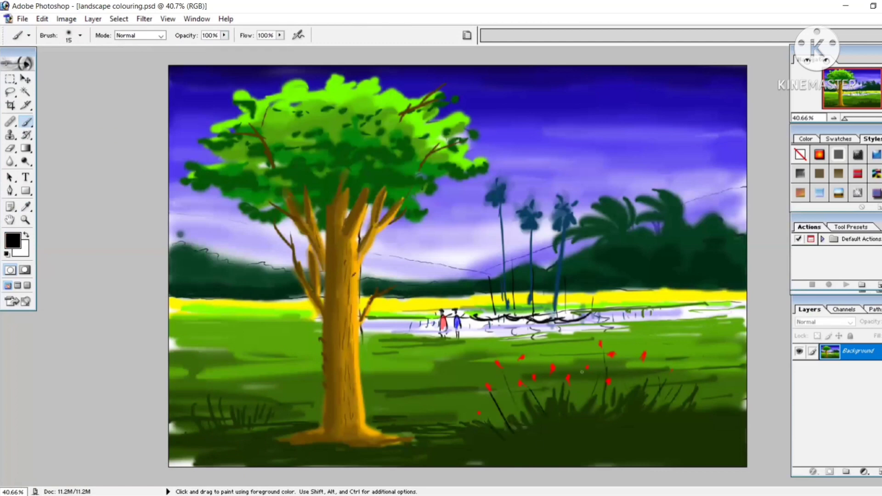